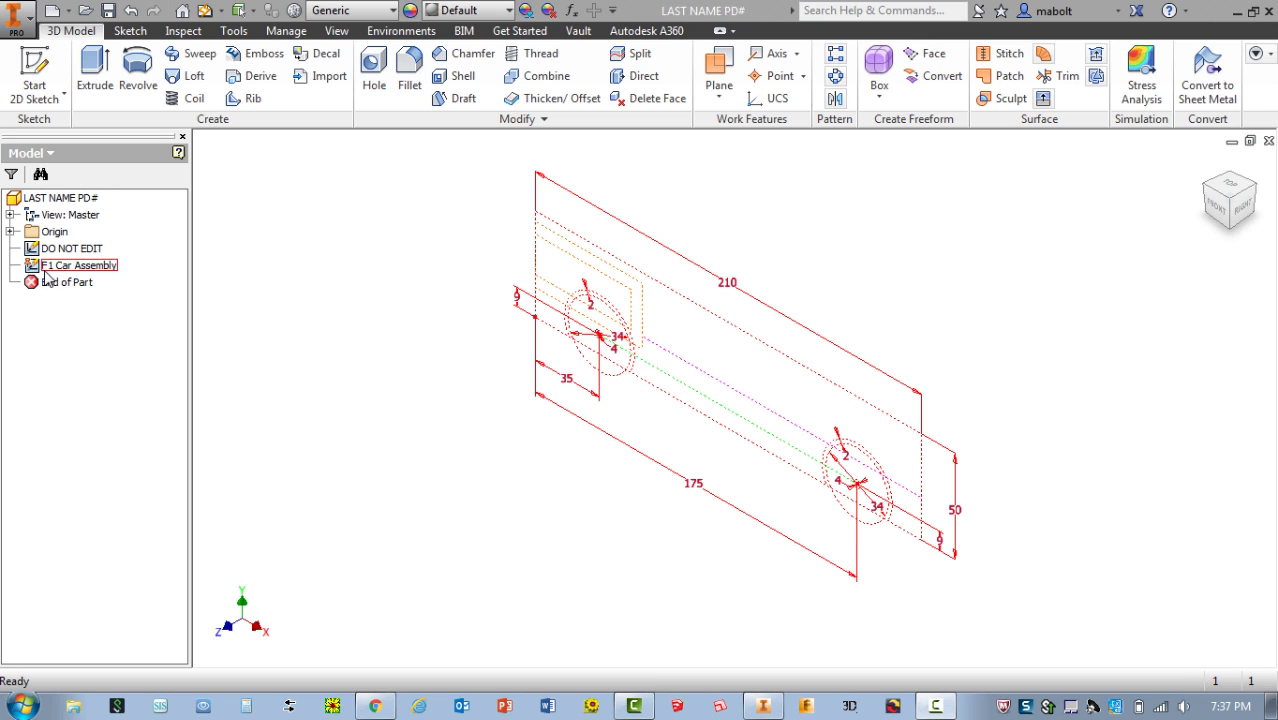
Rename the part's top-level node with the student's last name followed by the class period number.
{"action": "left_click", "coordinate": [62, 198]}
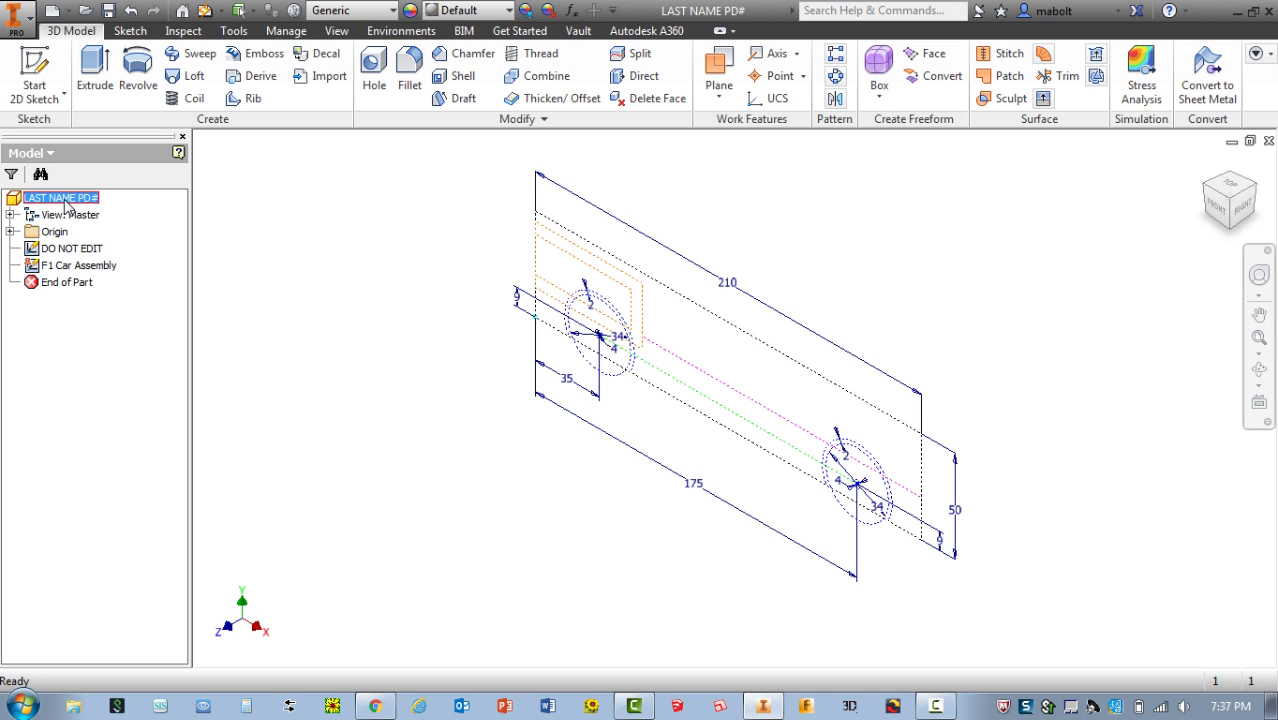
{"action": "left_click", "coordinate": [65, 198]}
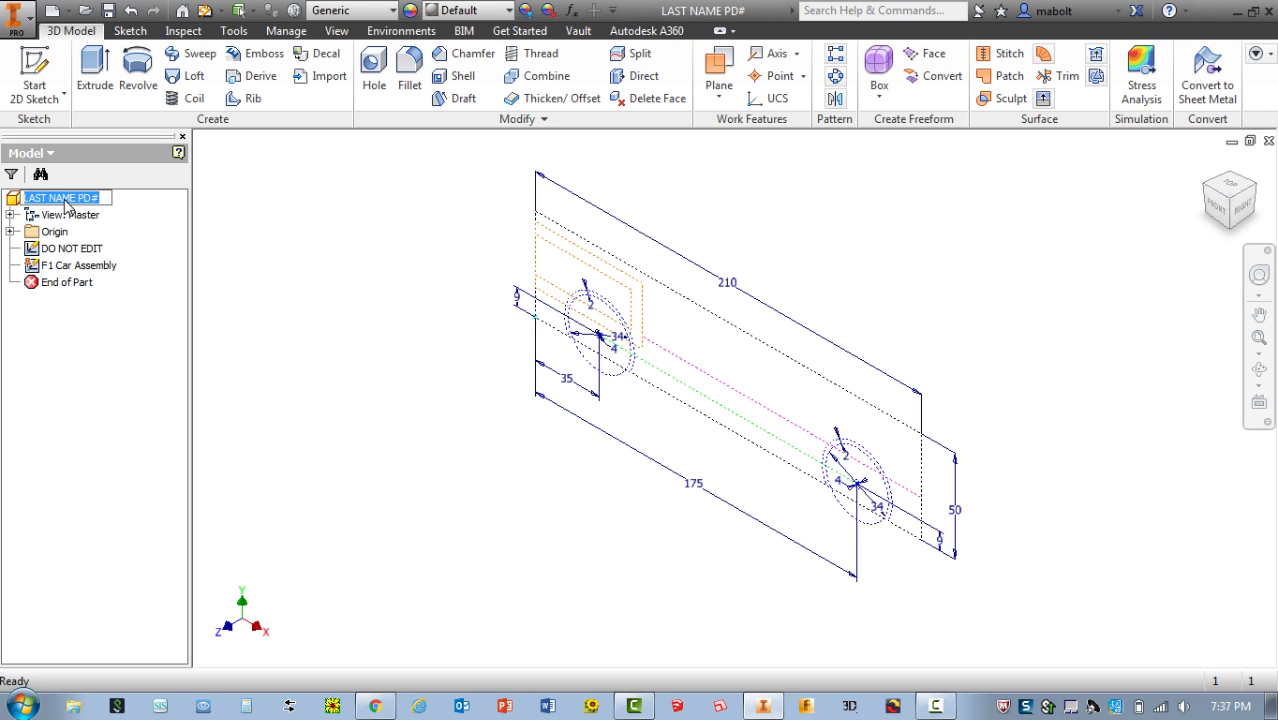
{"action": "key", "text": "BackSpace"}
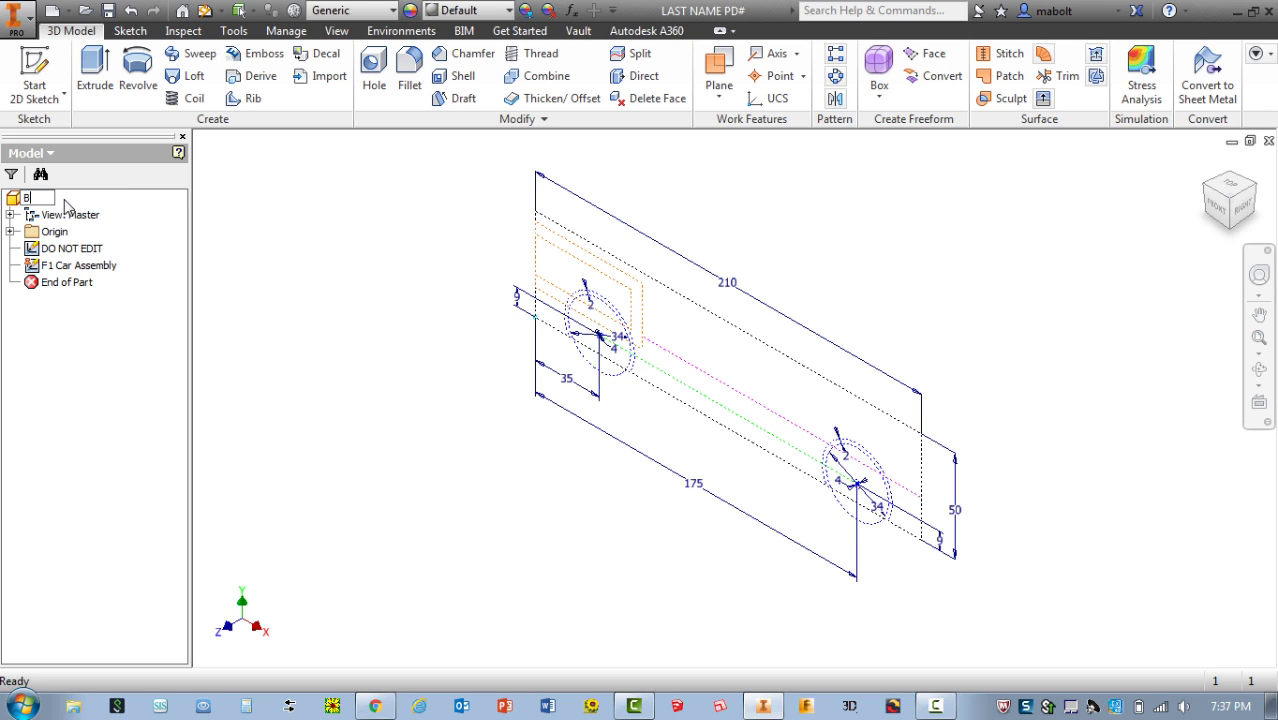
{"action": "type", "text": "BOLT1"}
{"action": "key", "text": "Return"}
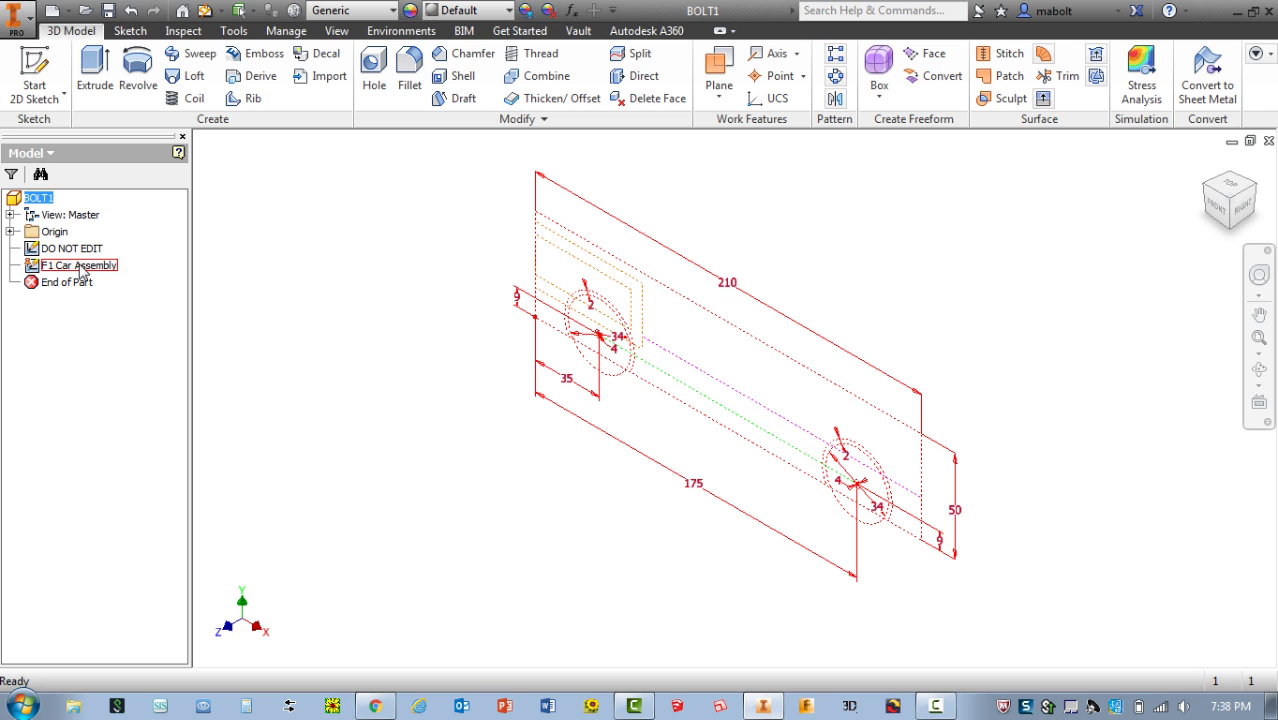
{"action": "right_click", "coordinate": [82, 268]}
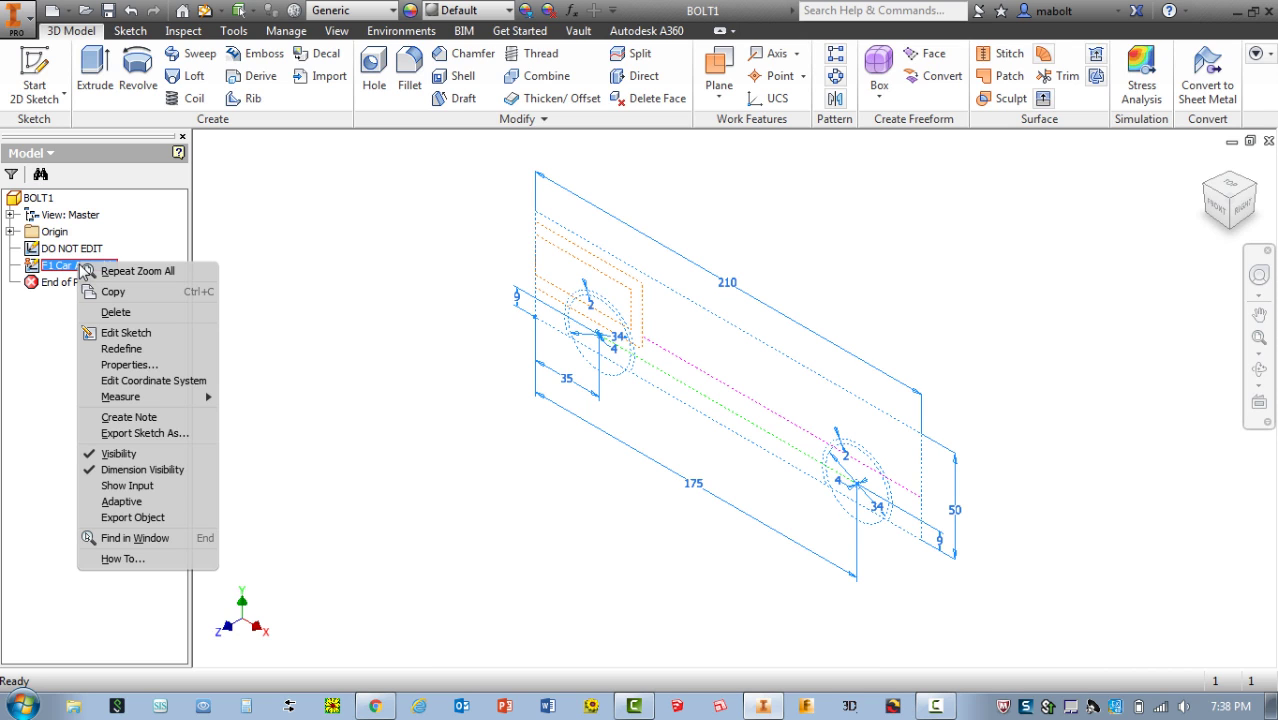
{"action": "left_click", "coordinate": [130, 334]}
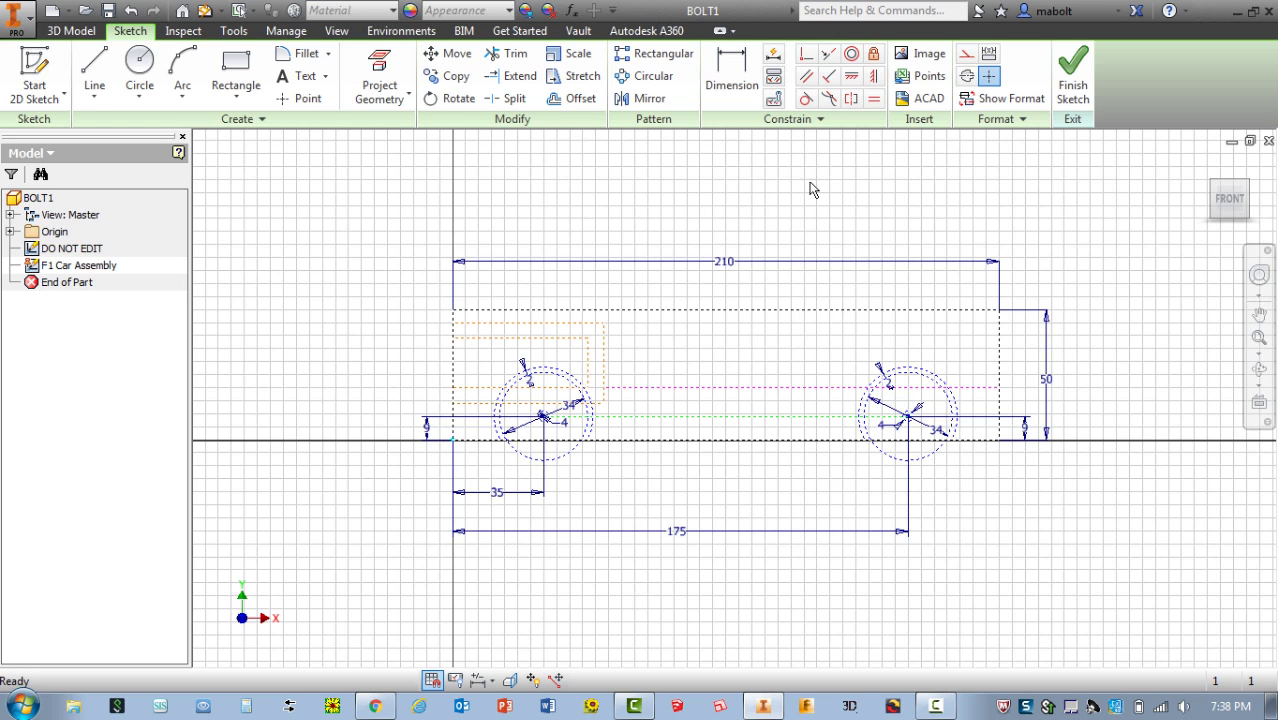
{"action": "left_click", "coordinate": [1070, 75]}
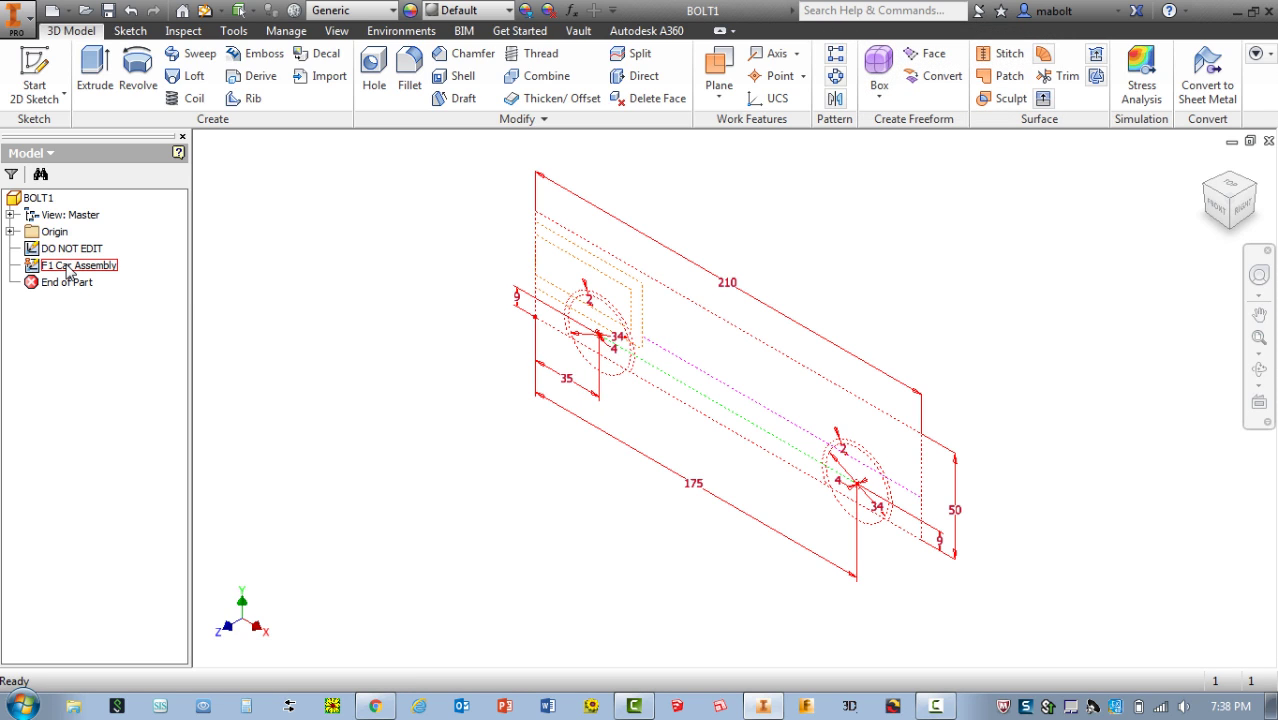
Open the F1 Car Assembly sketch for editing and examine the dimensions around the wheel nearest the origin.
{"action": "right_click", "coordinate": [68, 268]}
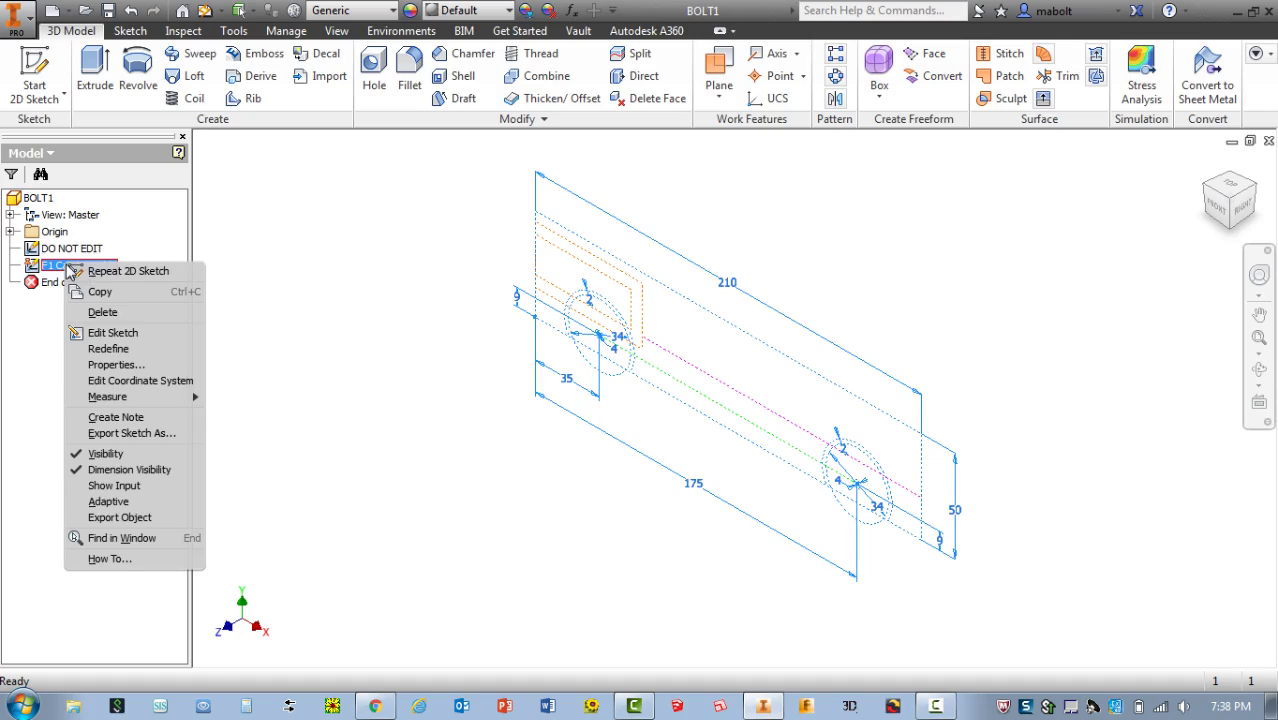
{"action": "left_click", "coordinate": [112, 334]}
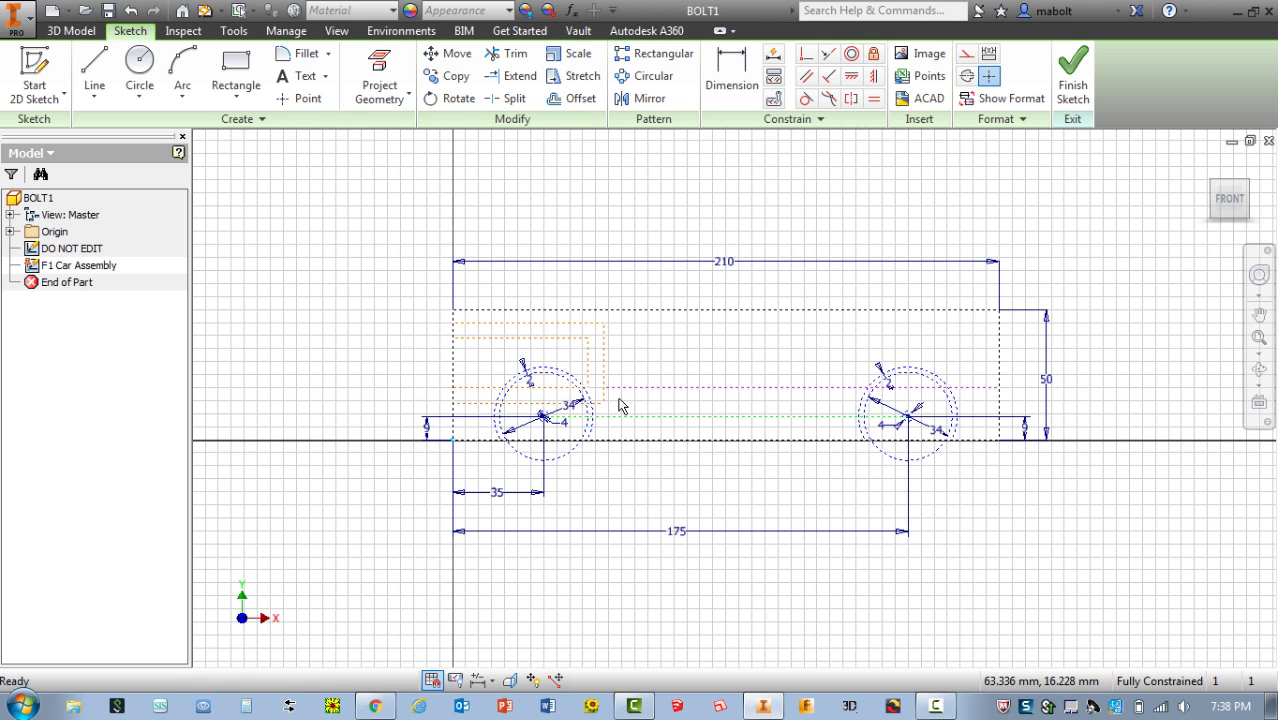
{"action": "scroll", "coordinate": [620, 405], "scroll_direction": "down", "scroll_amount": 3}
{"action": "scroll", "coordinate": [620, 405], "scroll_direction": "up", "scroll_amount": 2}
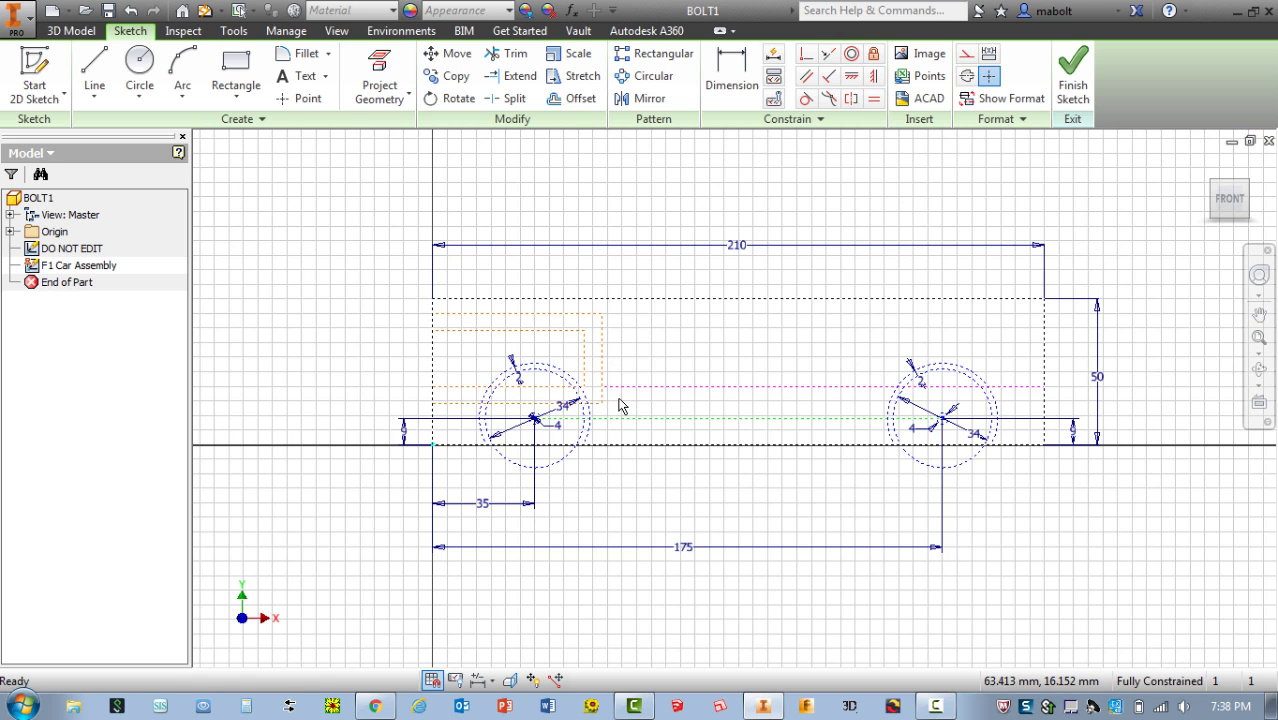
{"action": "scroll", "coordinate": [620, 405], "scroll_direction": "down", "scroll_amount": 2}
{"action": "scroll", "coordinate": [620, 405], "scroll_direction": "up", "scroll_amount": 1}
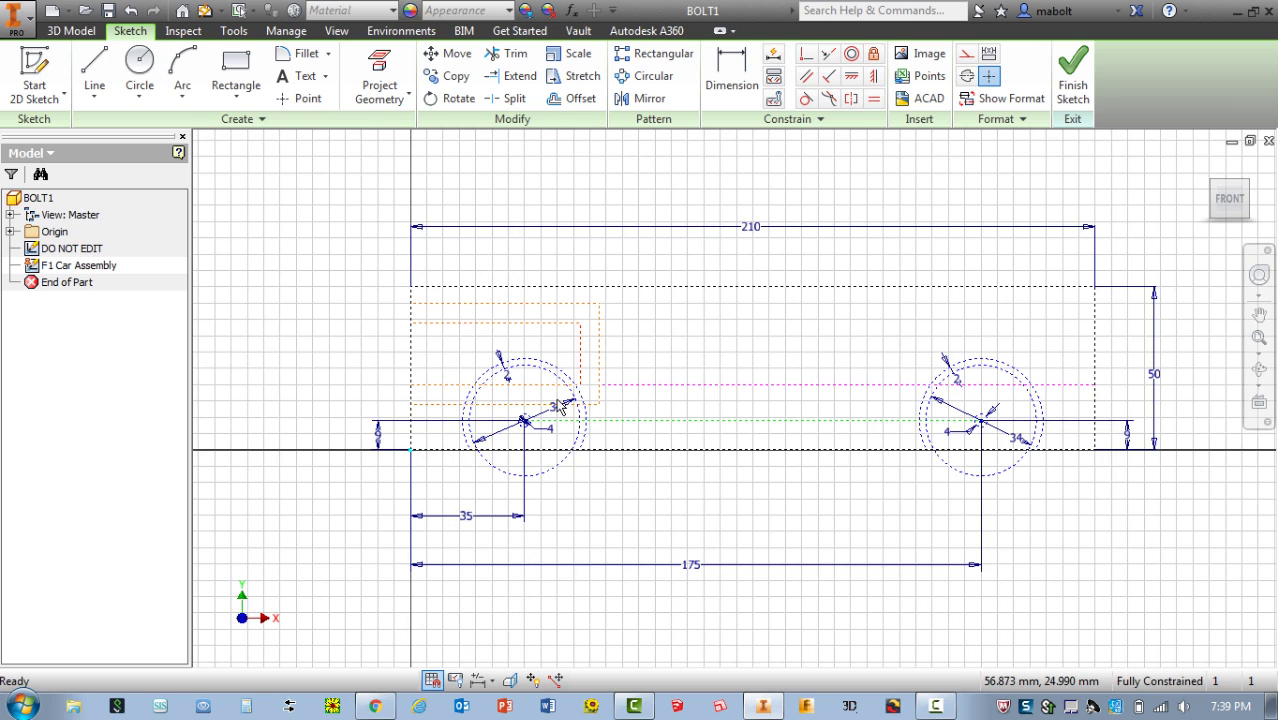
{"action": "scroll", "coordinate": [459, 437], "scroll_direction": "down", "scroll_amount": 3}
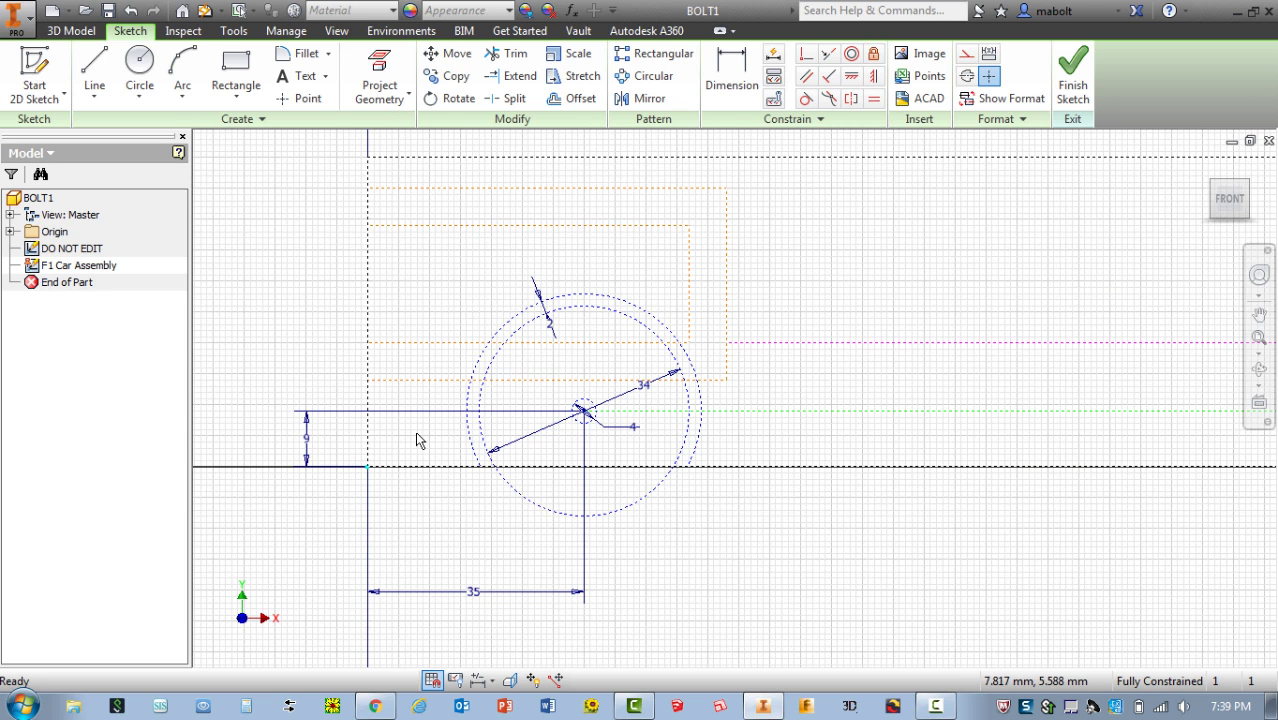
{"action": "scroll", "coordinate": [418, 437], "scroll_direction": "down", "scroll_amount": 2}
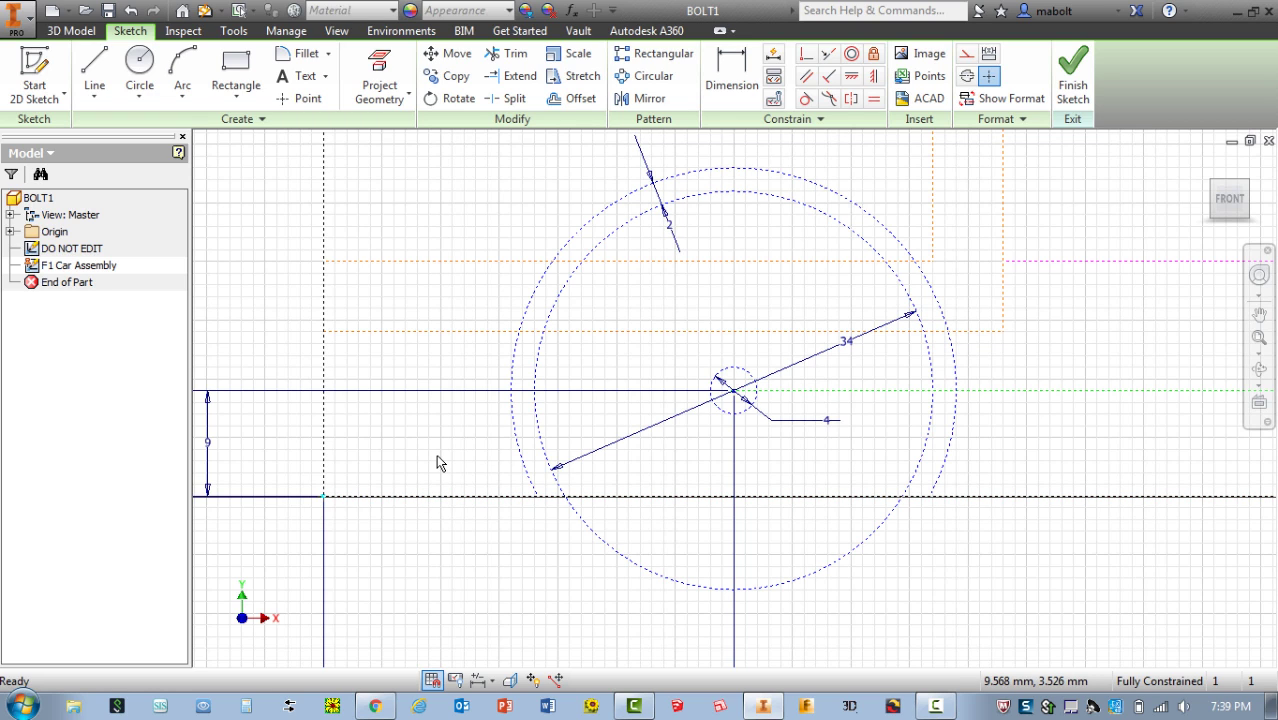
{"action": "left_click", "coordinate": [1258, 340]}
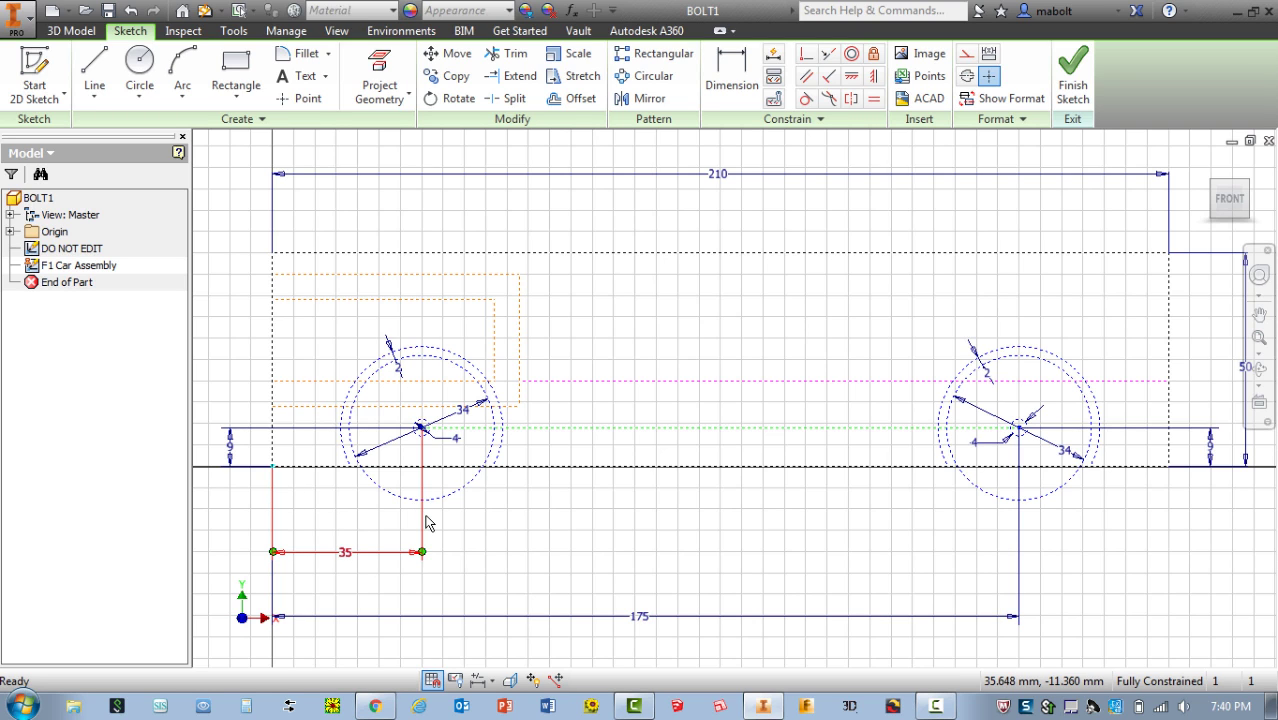
Set the horizontal distances from the body's origin end to the two axle centres to 43 mm and 158 mm.
{"action": "double_click", "coordinate": [345, 554]}
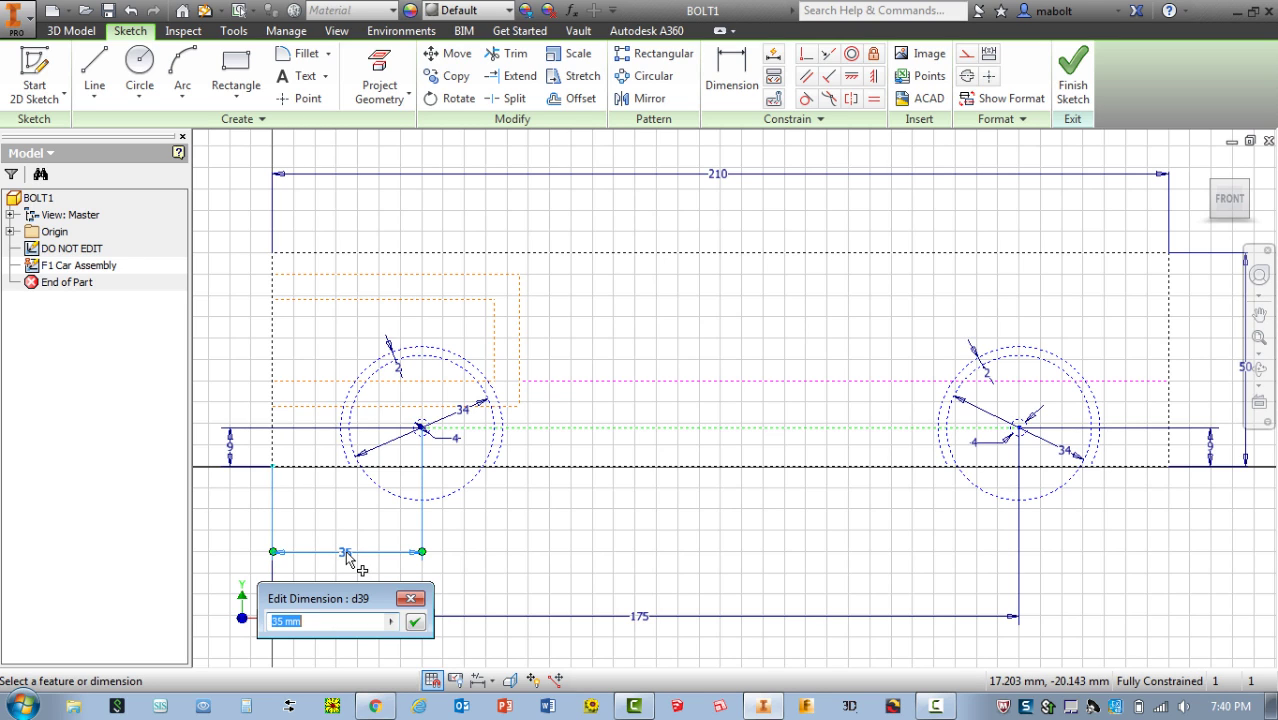
{"action": "type", "text": "43"}
{"action": "left_click", "coordinate": [415, 623]}
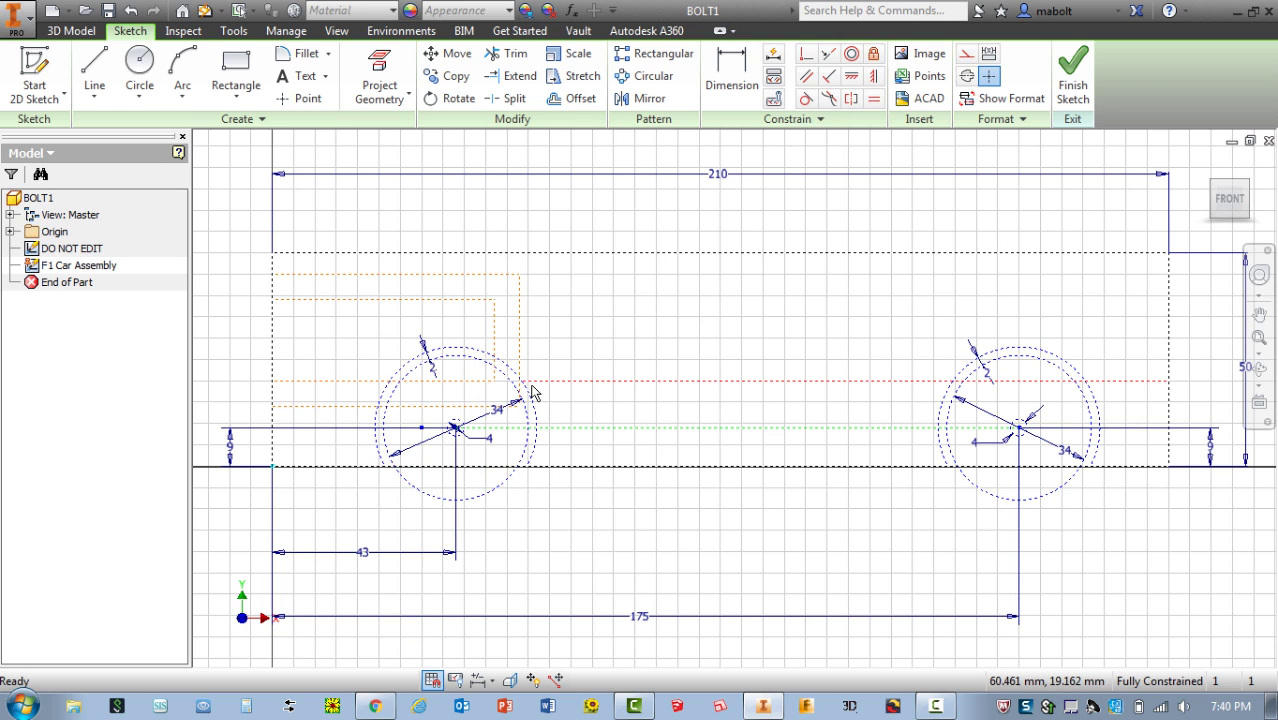
{"action": "double_click", "coordinate": [640, 616]}
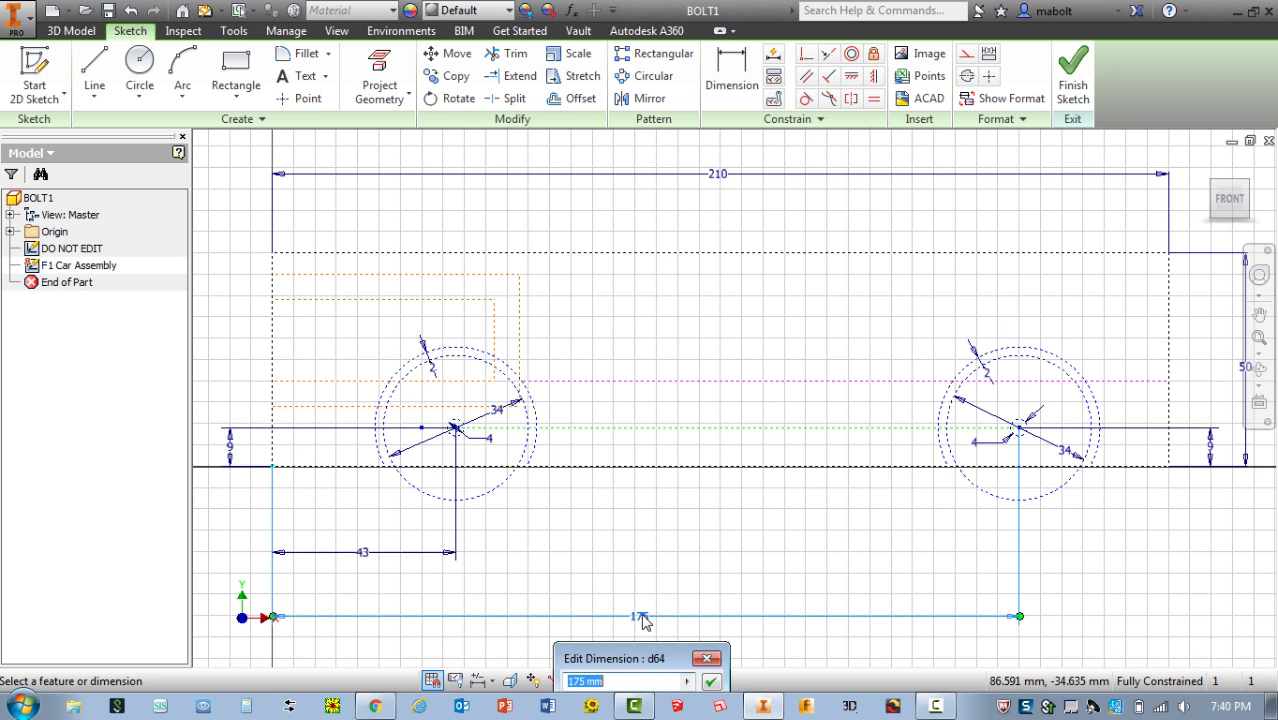
{"action": "type", "text": "158"}
{"action": "left_click", "coordinate": [711, 681]}
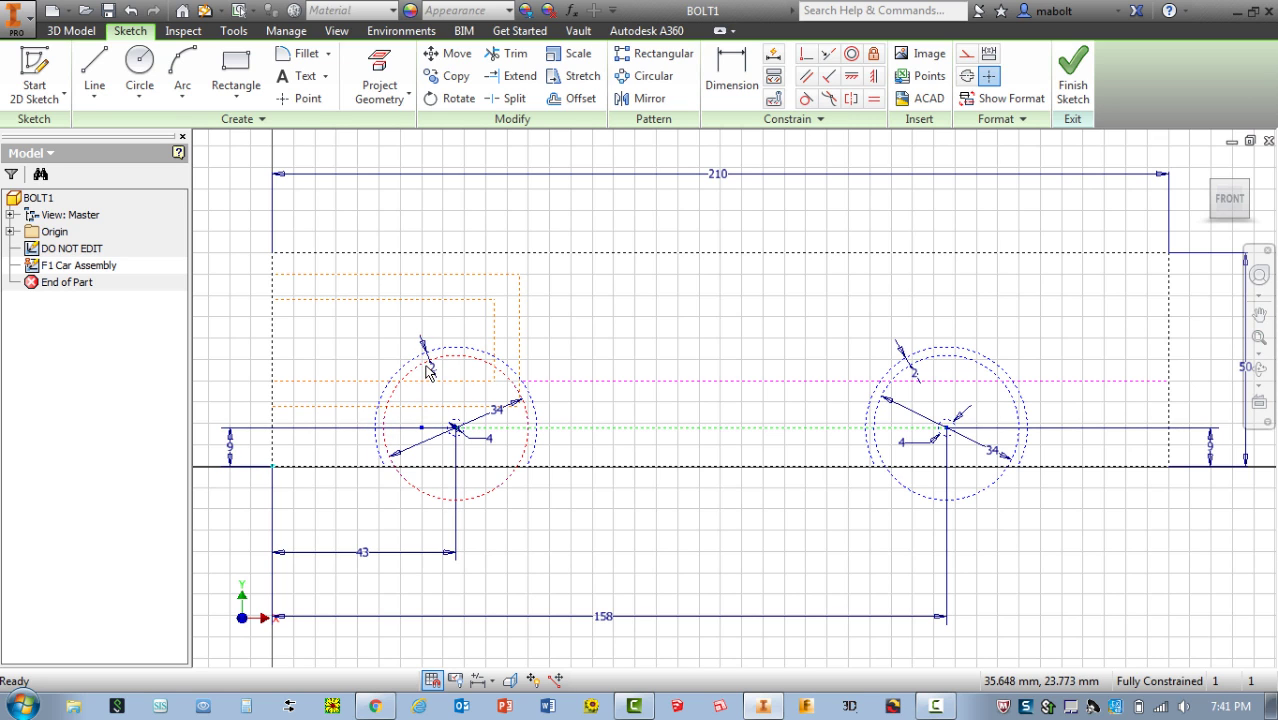
Try a 3 mm clearance between the wheel nearest the origin and its surrounding arc, and undo the change.
{"action": "scroll", "coordinate": [426, 372], "scroll_direction": "up", "scroll_amount": 3}
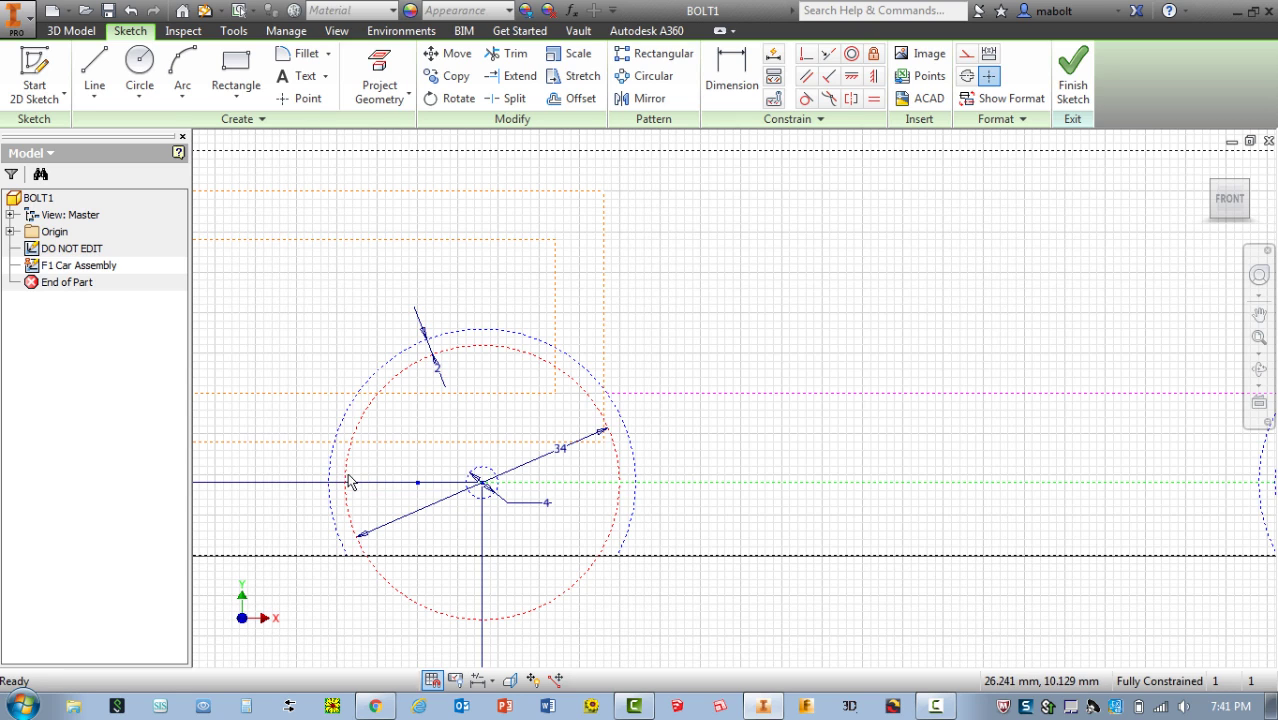
{"action": "double_click", "coordinate": [441, 376]}
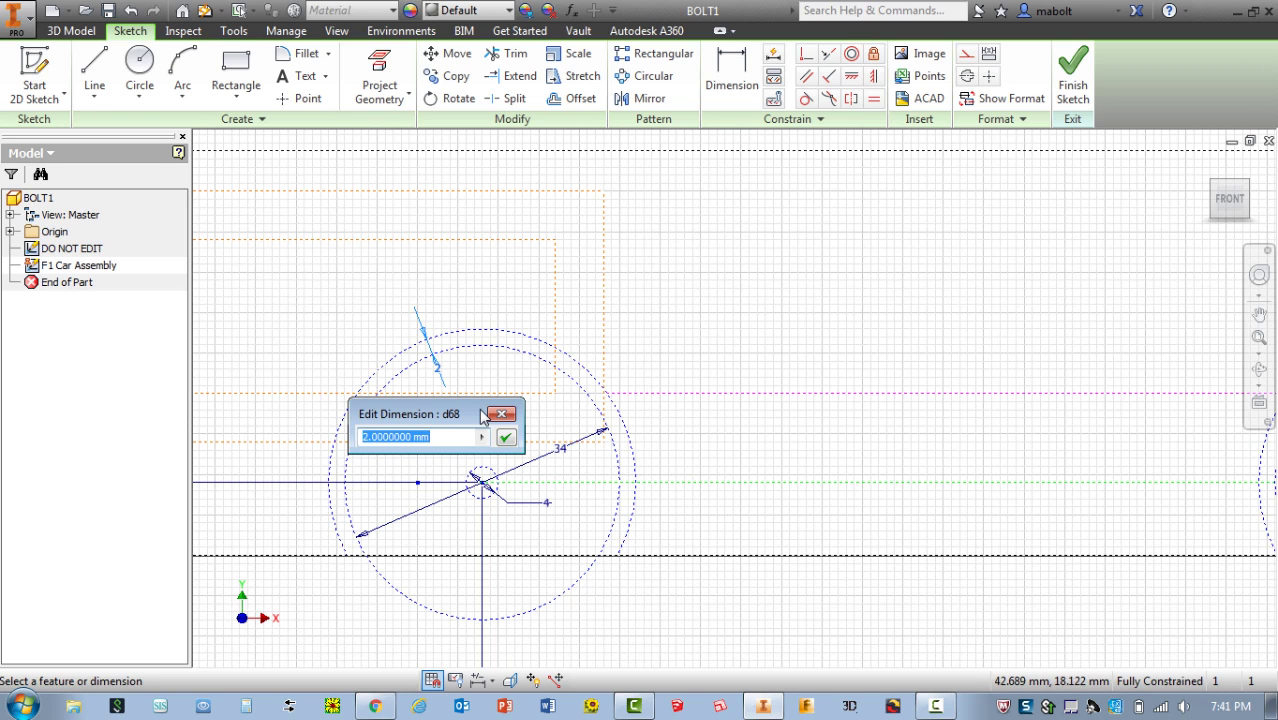
{"action": "type", "text": "3"}
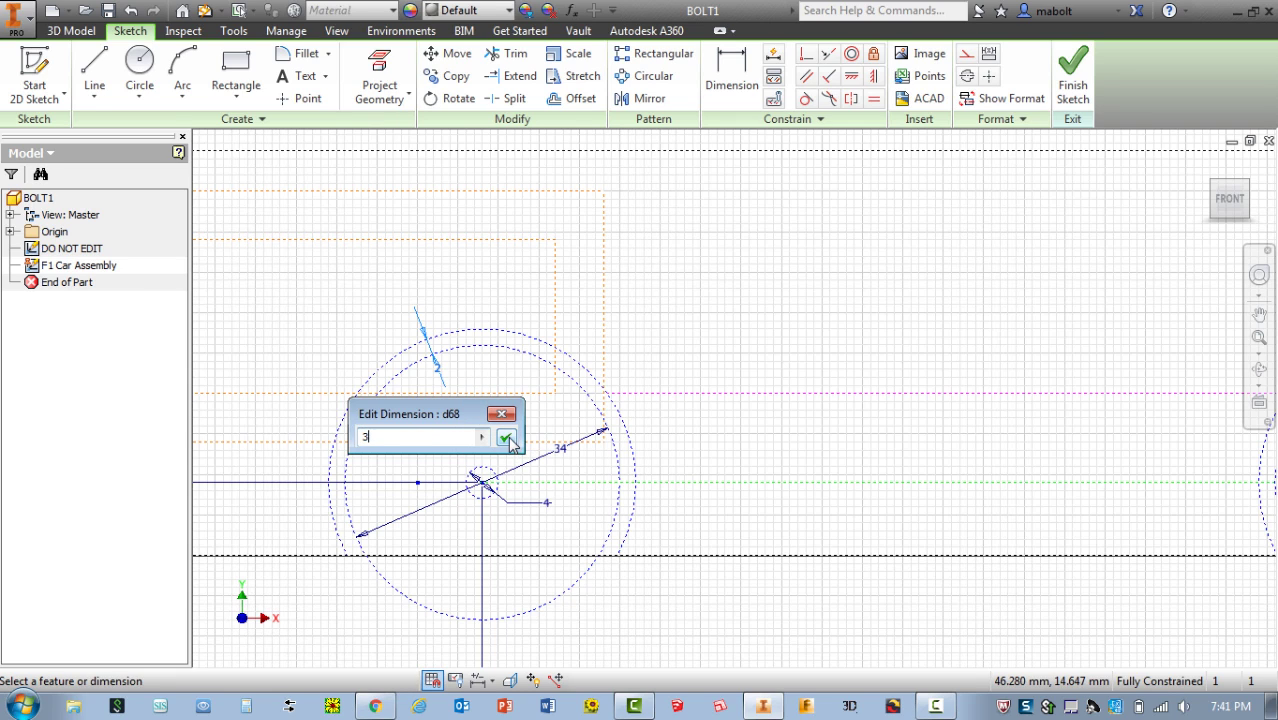
{"action": "left_click", "coordinate": [505, 439]}
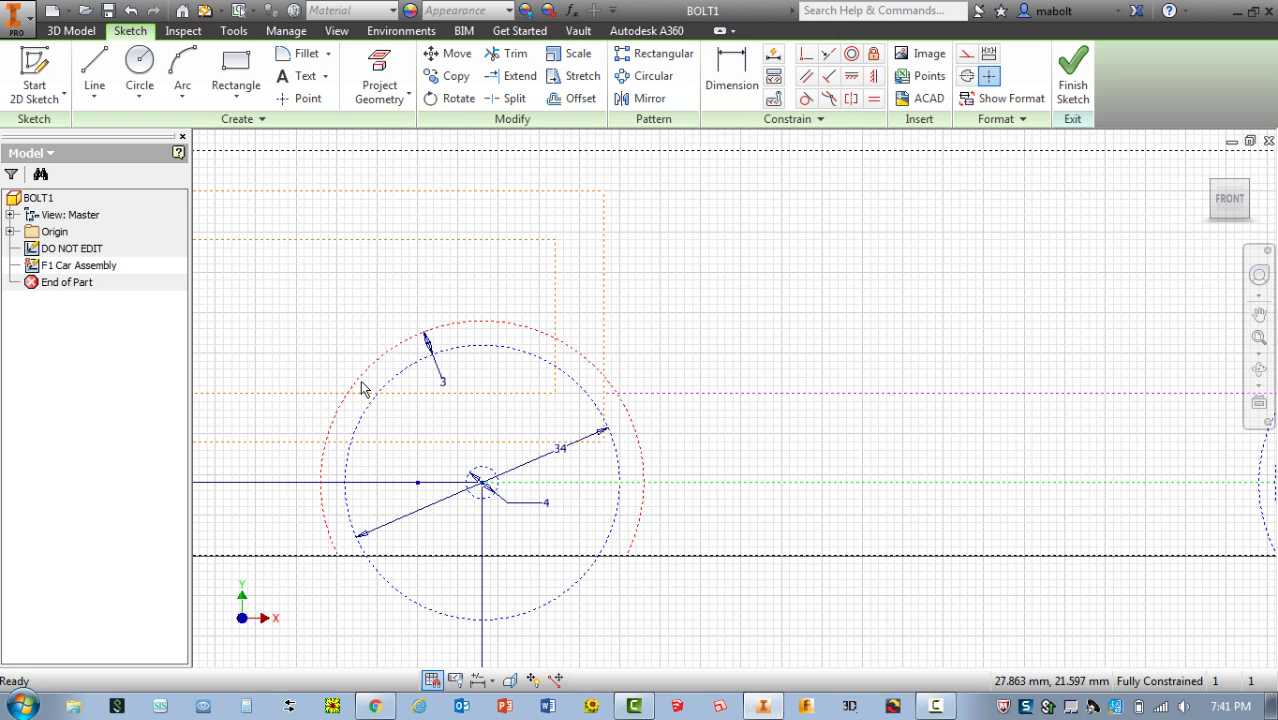
{"action": "key", "text": "ctrl+z"}
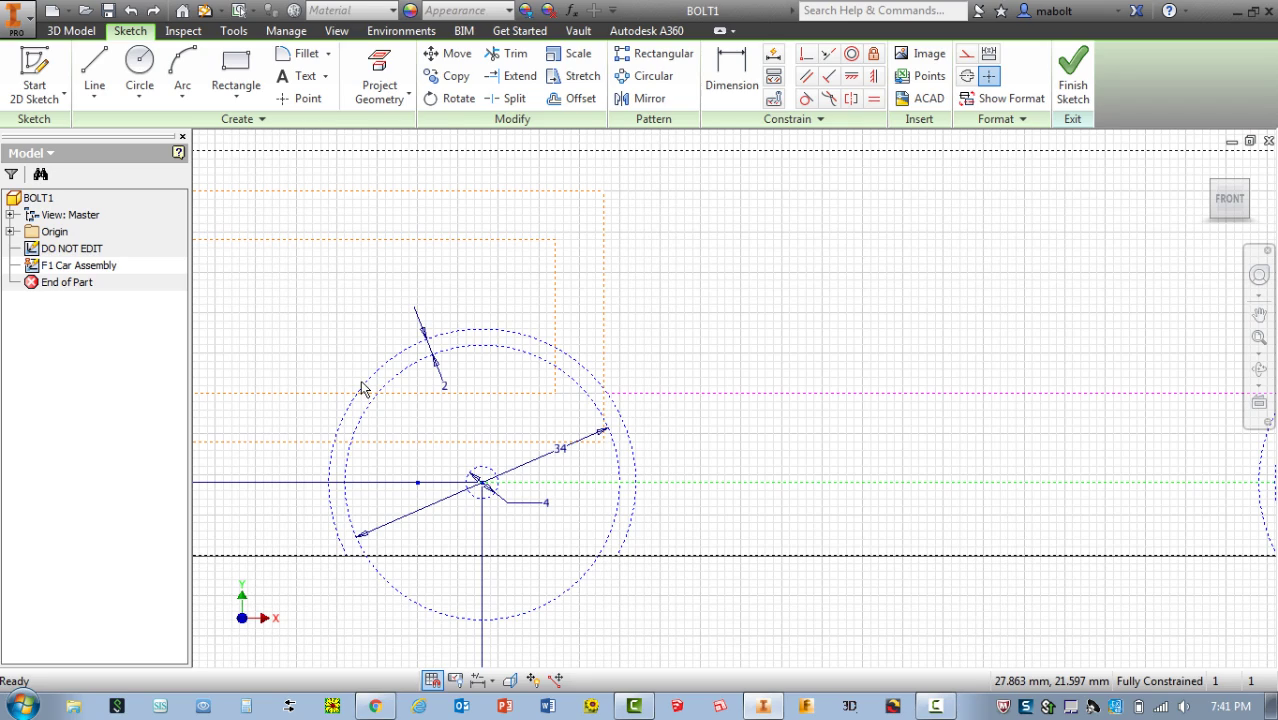
Set the overall body rectangle to 205 mm long and 45 mm high.
{"action": "left_click", "coordinate": [1258, 340]}
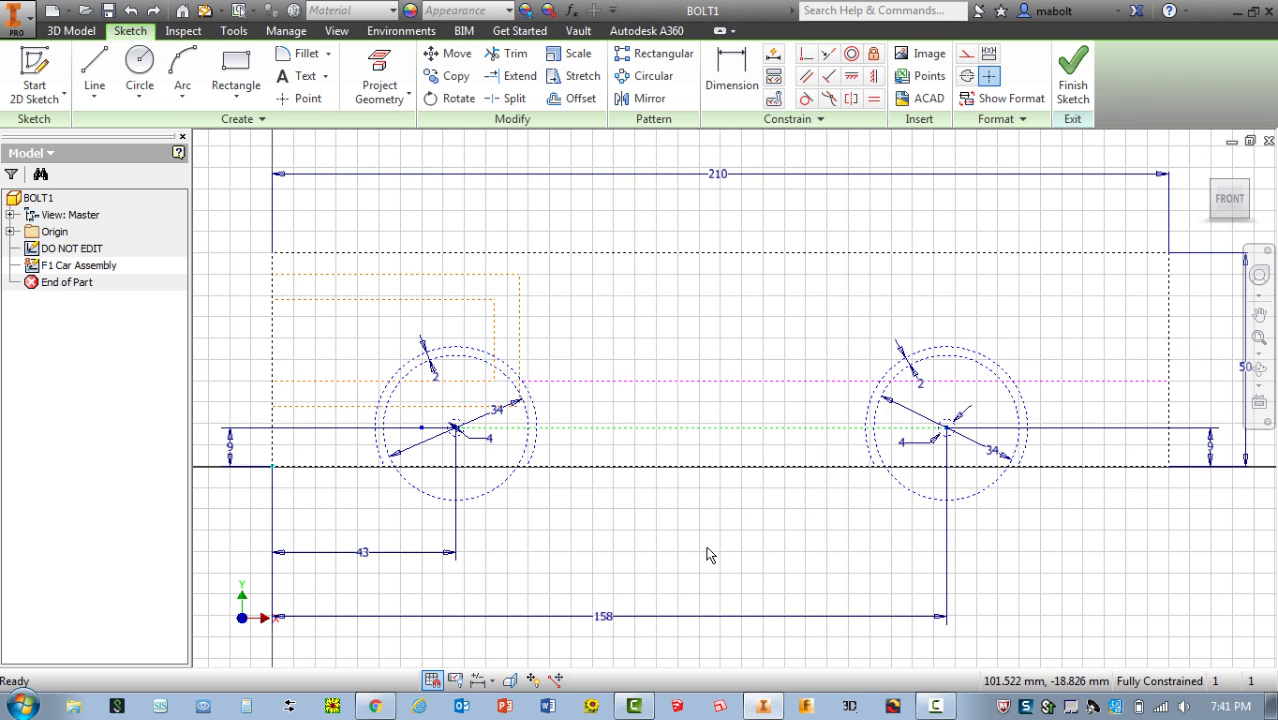
{"action": "double_click", "coordinate": [722, 176]}
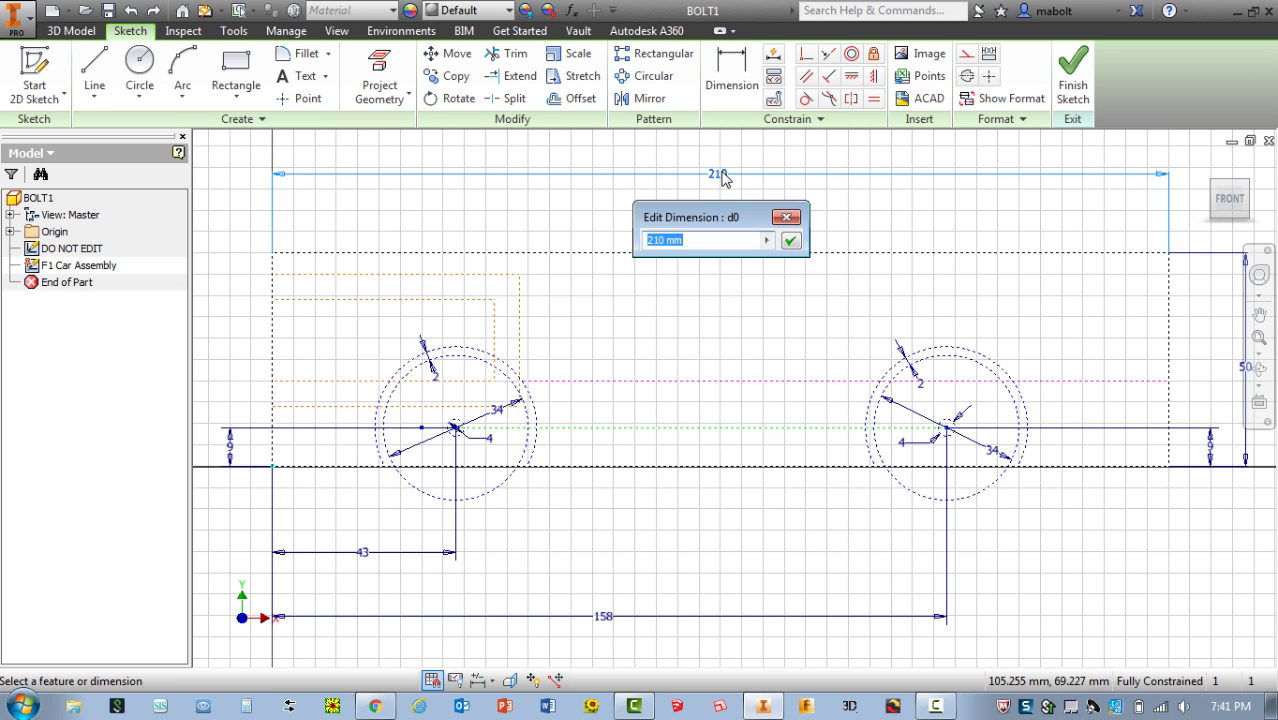
{"action": "type", "text": "205"}
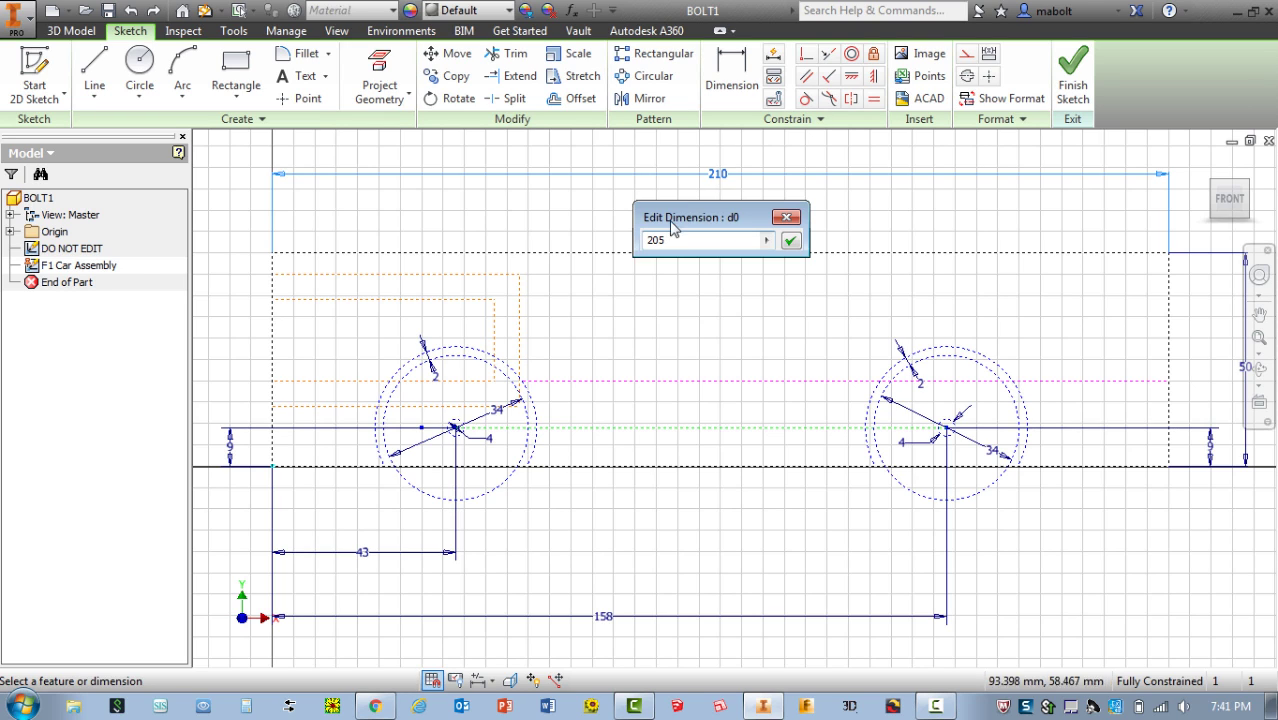
{"action": "left_click", "coordinate": [791, 242]}
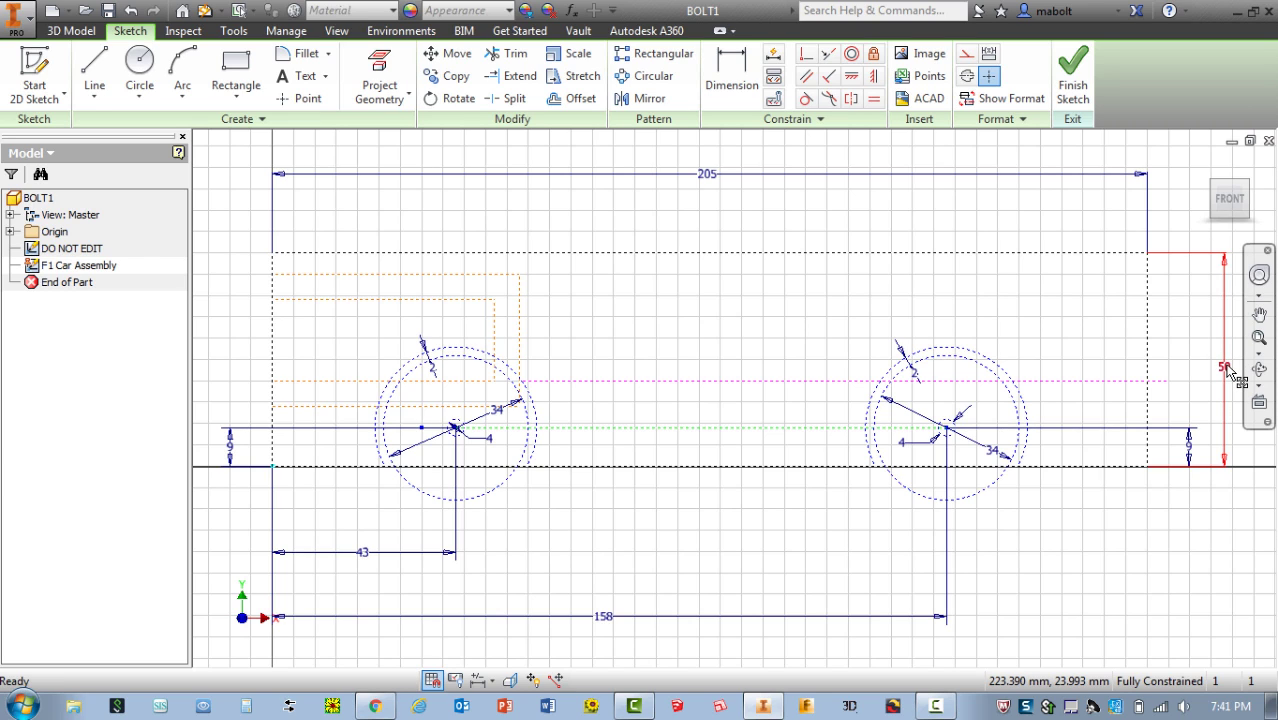
{"action": "double_click", "coordinate": [1226, 368]}
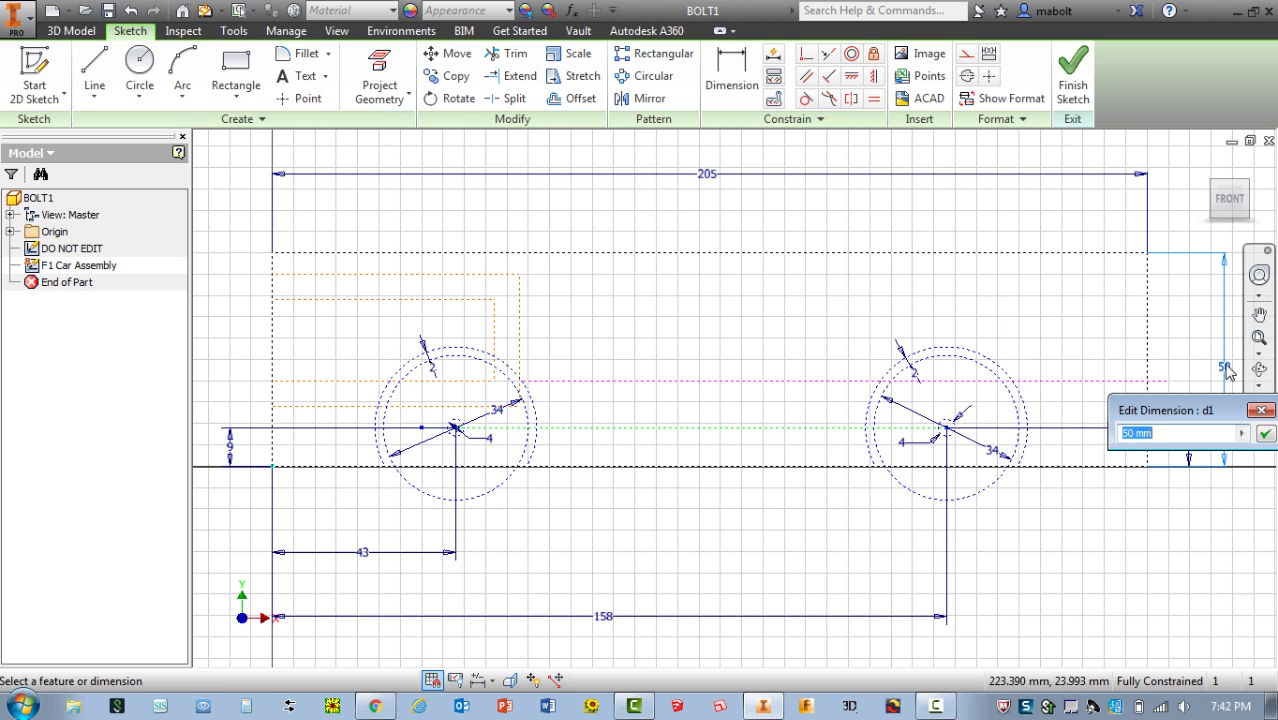
{"action": "type", "text": "45"}
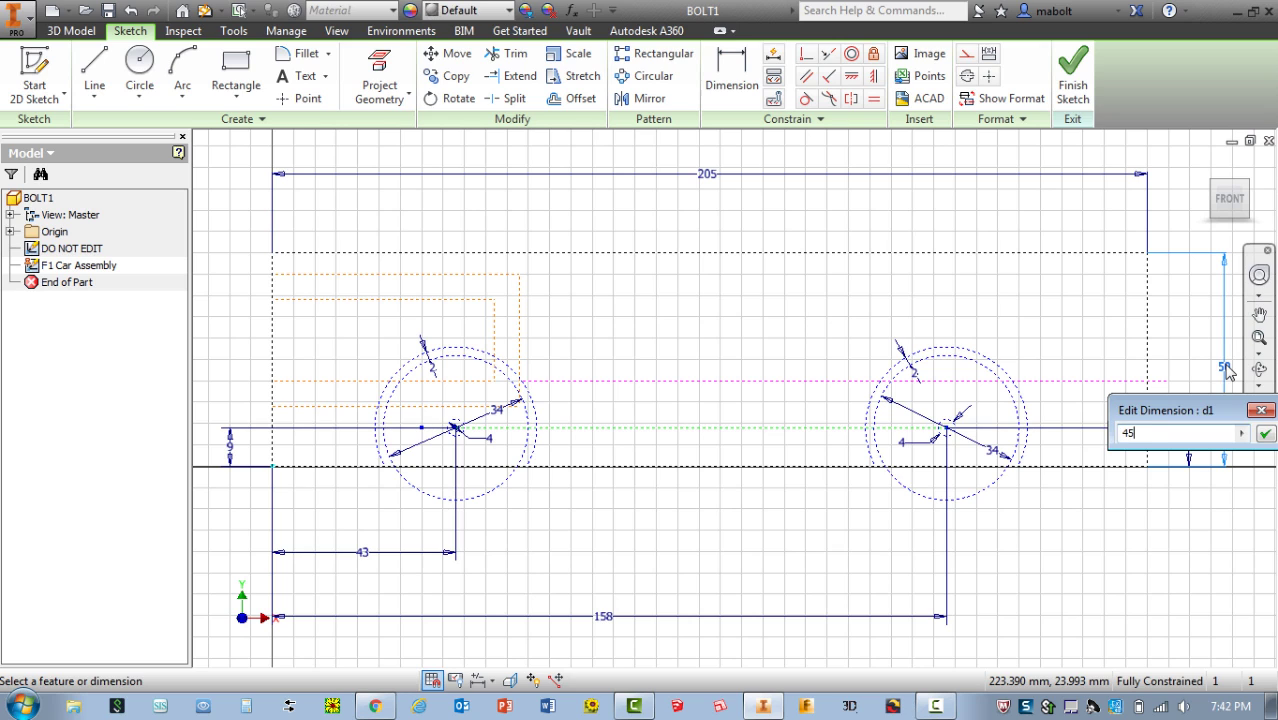
{"action": "left_click", "coordinate": [1264, 433]}
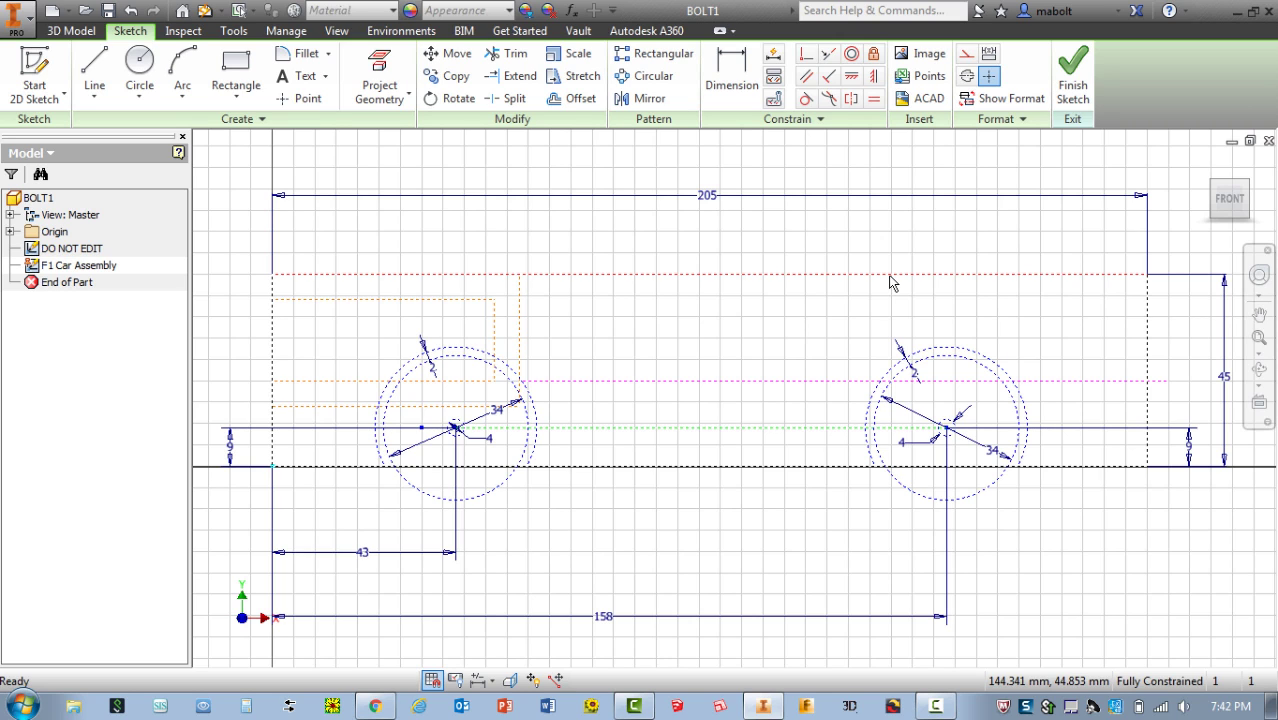
Finish the F1 Car Assembly sketch and save the part.
{"action": "left_click", "coordinate": [1073, 68]}
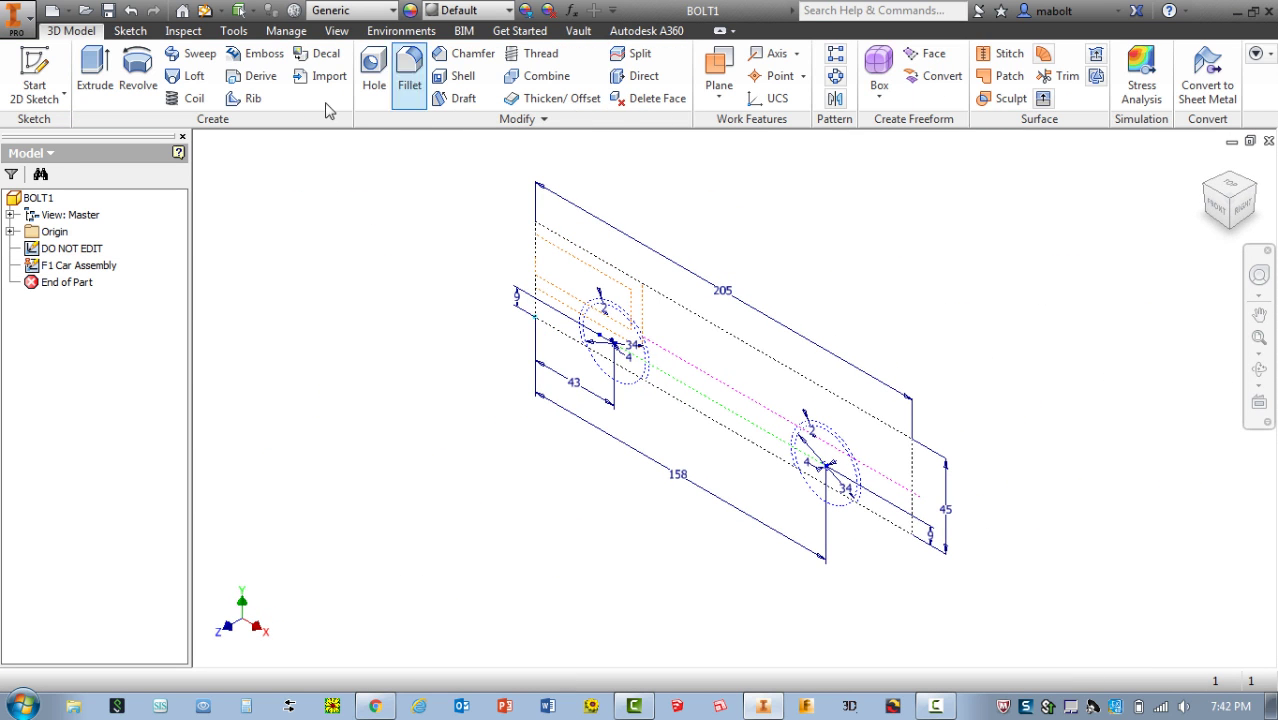
{"action": "left_click", "coordinate": [108, 12]}
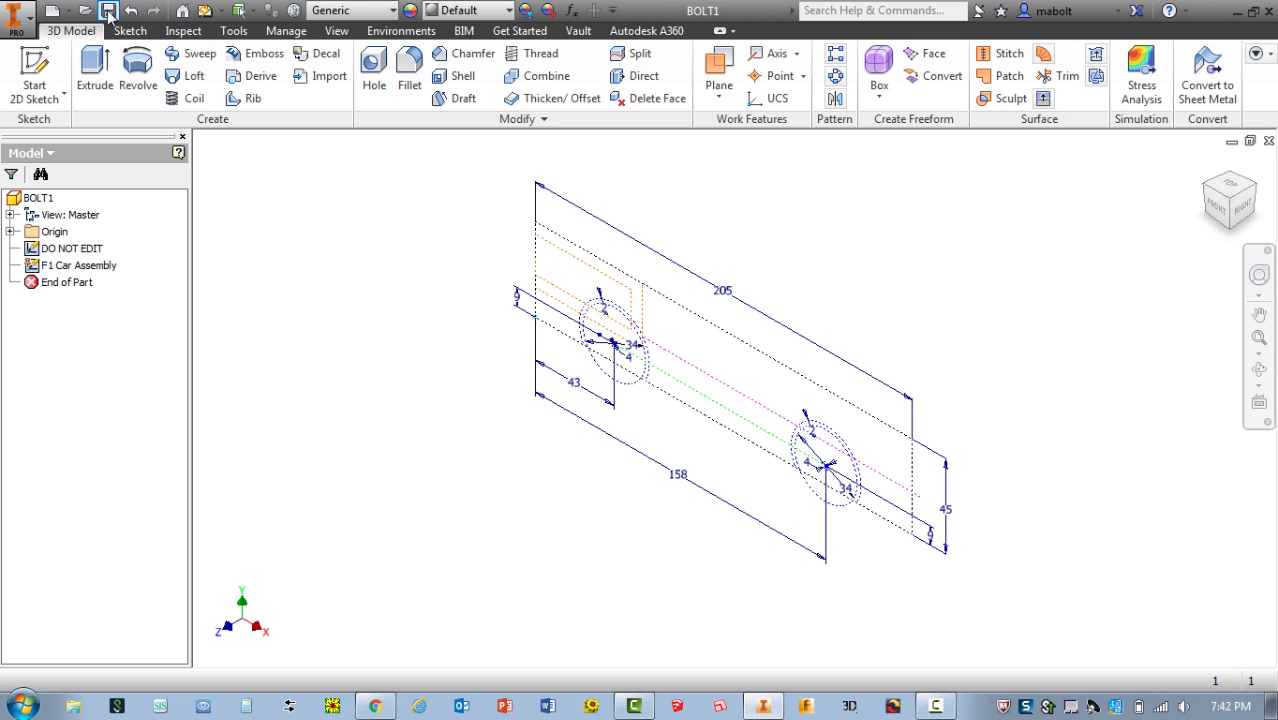